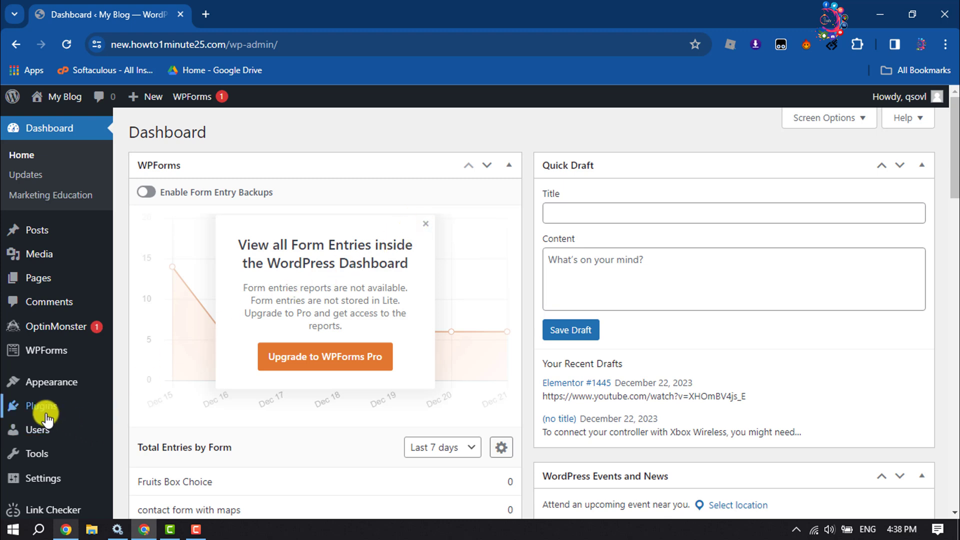
Search the WordPress plugin directory for "countdown timer ultimate", and install and activate the Countdown Timer Ultimate plugin.
mouse_move(90, 412)
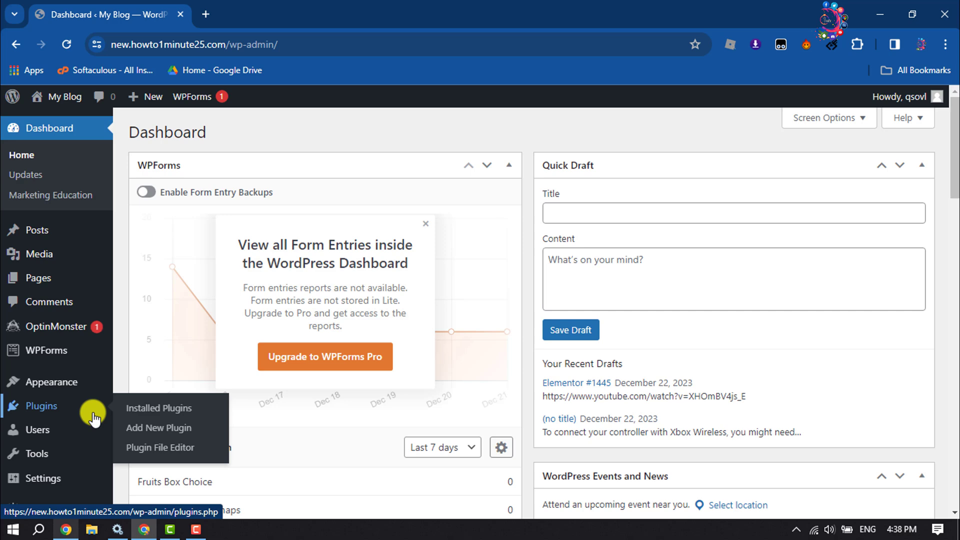
click(153, 430)
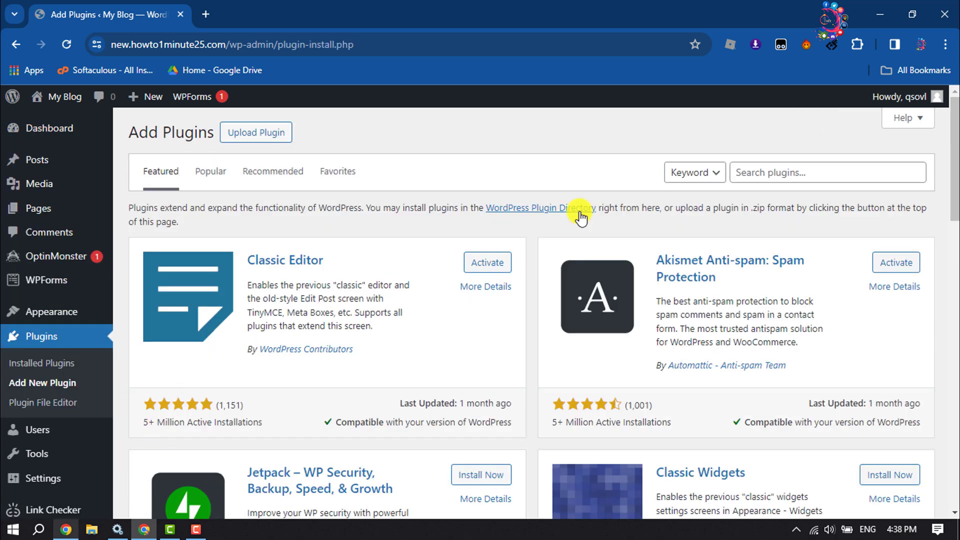
click(759, 174)
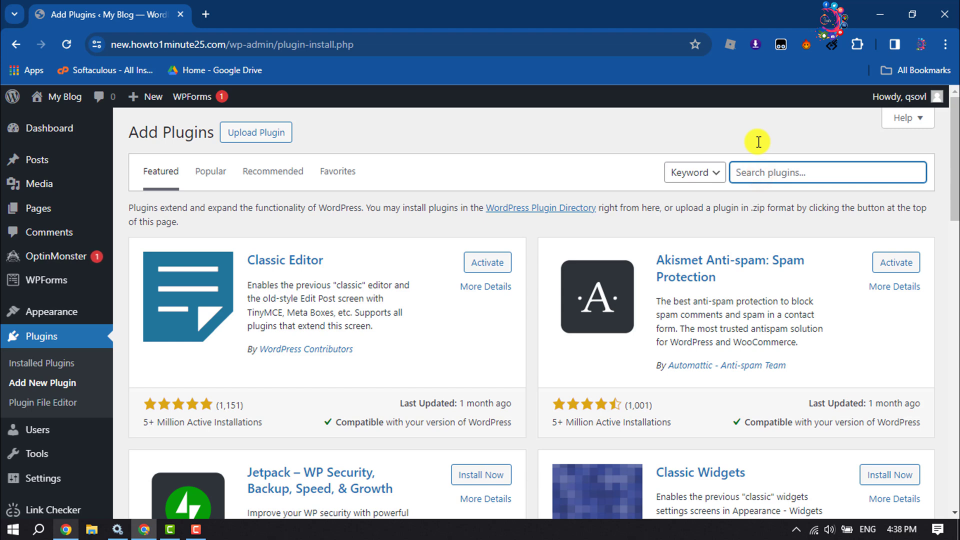
text(count o)
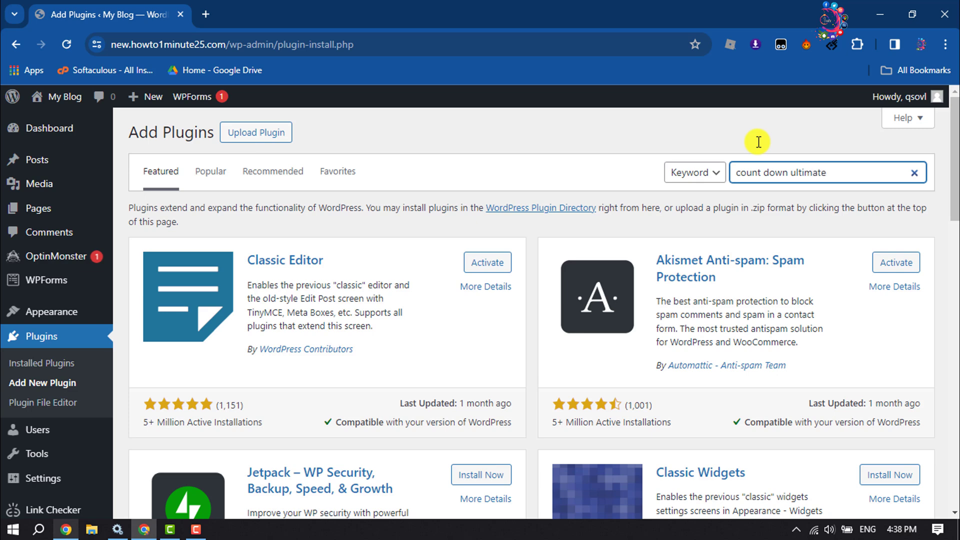
key(ctrl+a)
text(countdown timer ultimate)
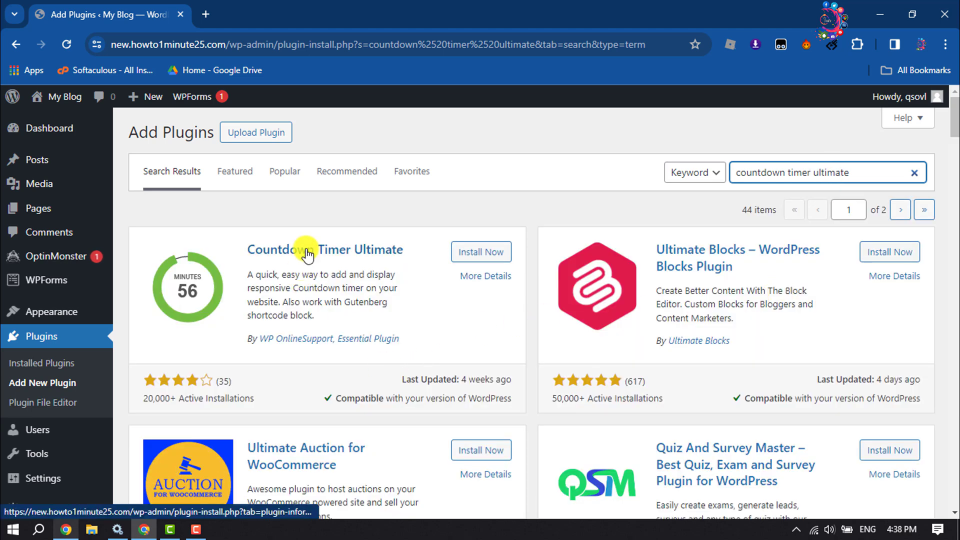
click(468, 255)
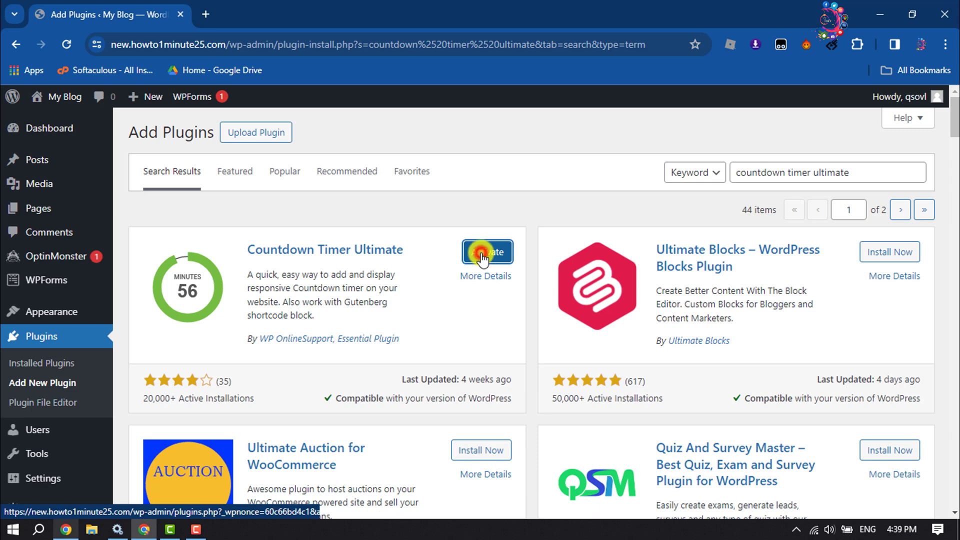
click(477, 252)
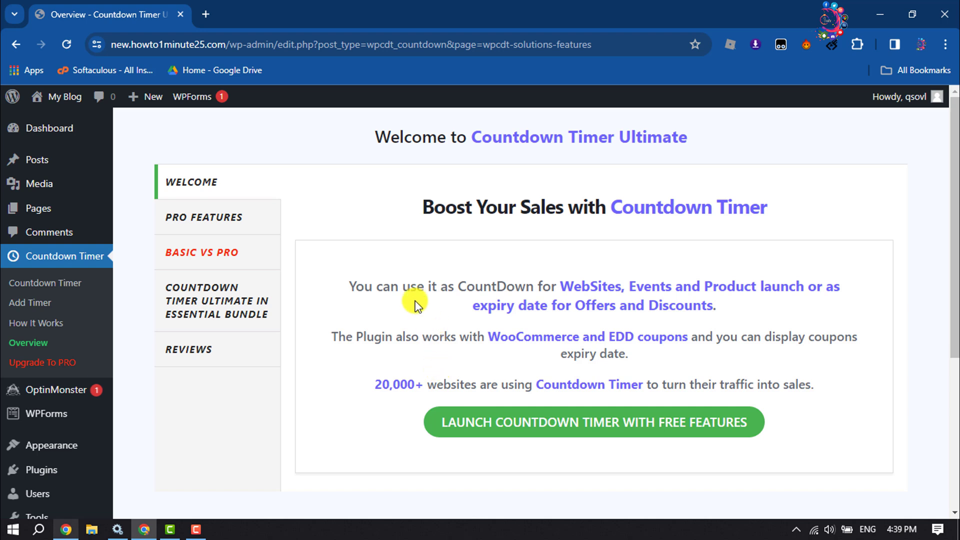
Add a new timer in the Countdown Timer plugin and title it "Countdown timer".
click(37, 284)
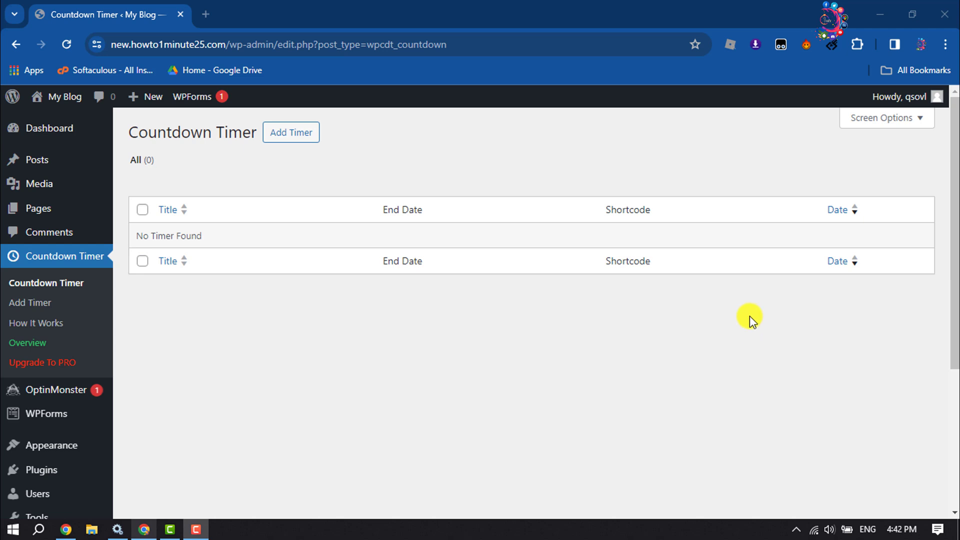
click(282, 144)
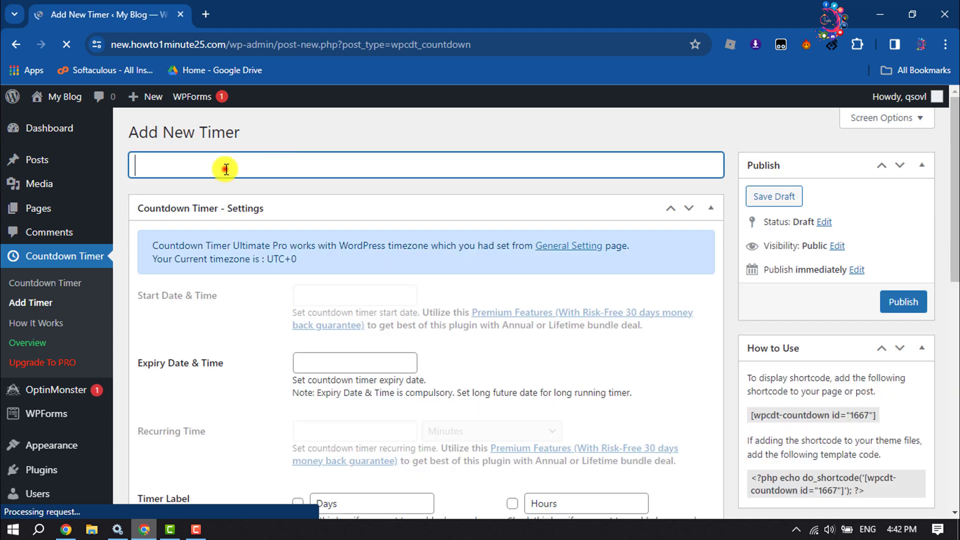
click(226, 169)
text(Countdown timer)
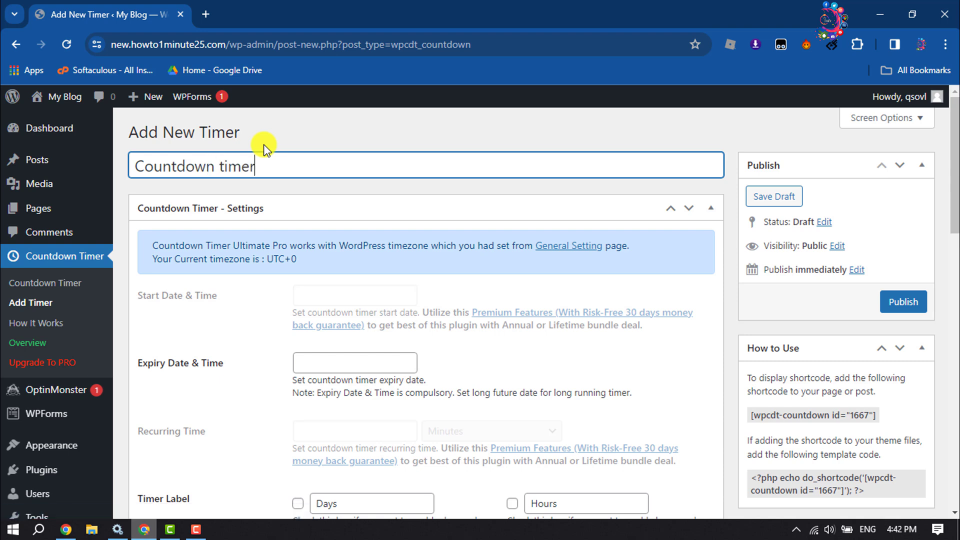
click(349, 366)
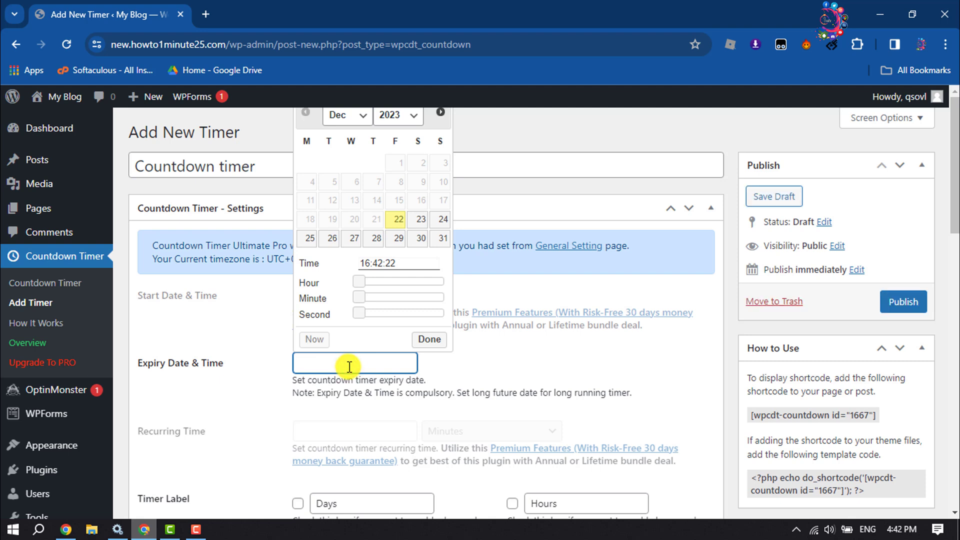
click(362, 123)
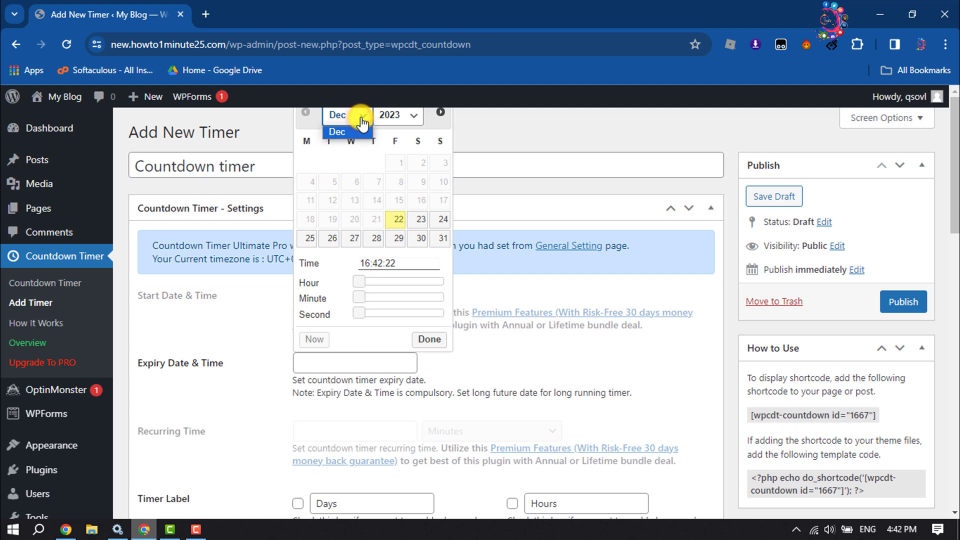
click(361, 119)
click(440, 239)
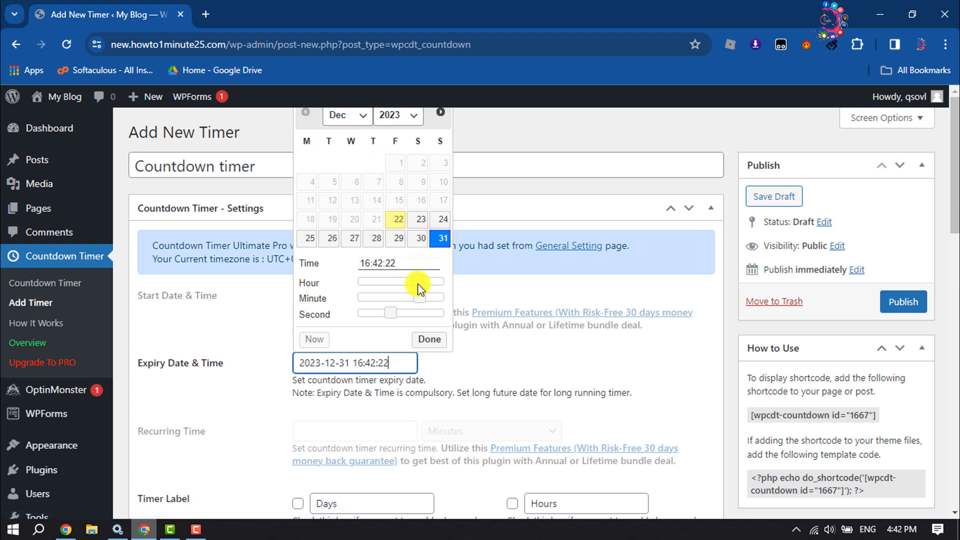
click(433, 340)
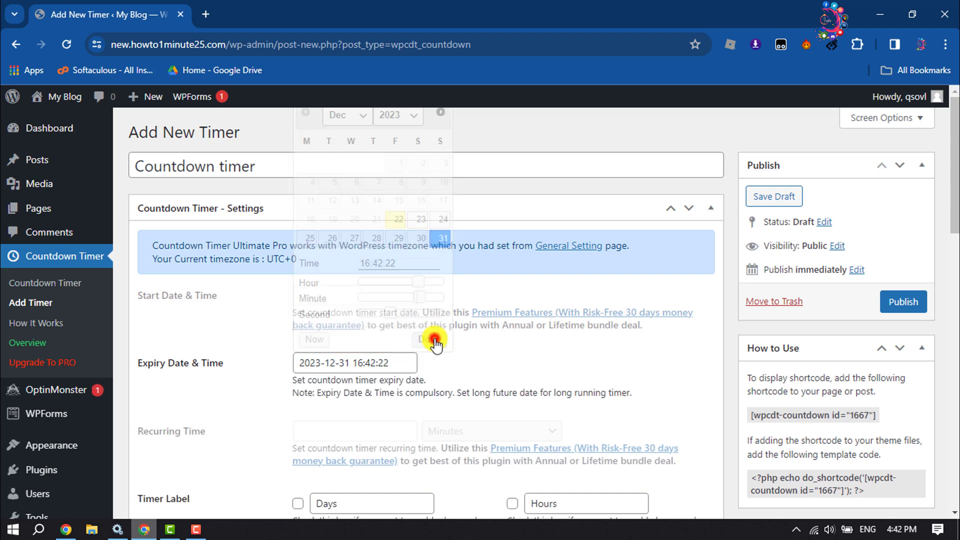
Enable the Days, Hours, Minutes and Seconds labels for the timer.
scroll(435, 342, down, 3)
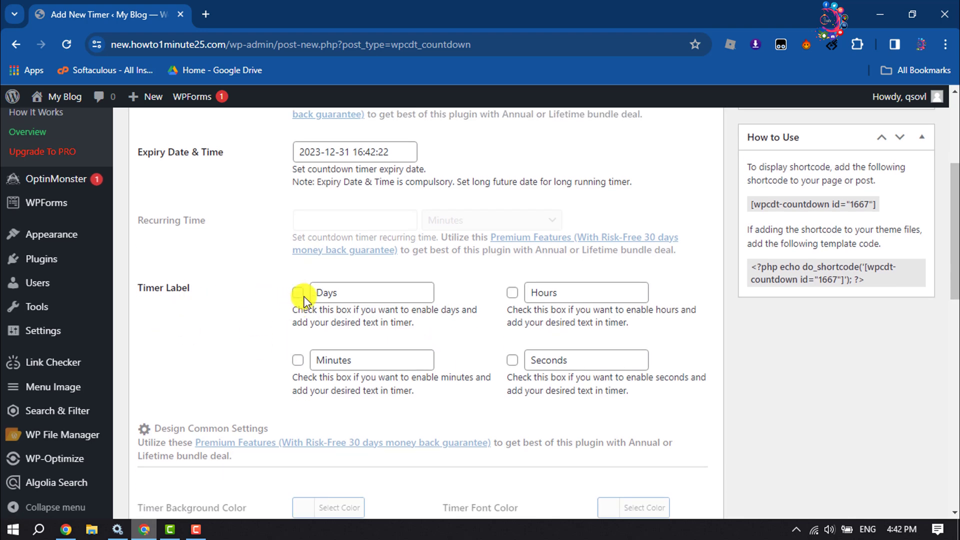
click(512, 292)
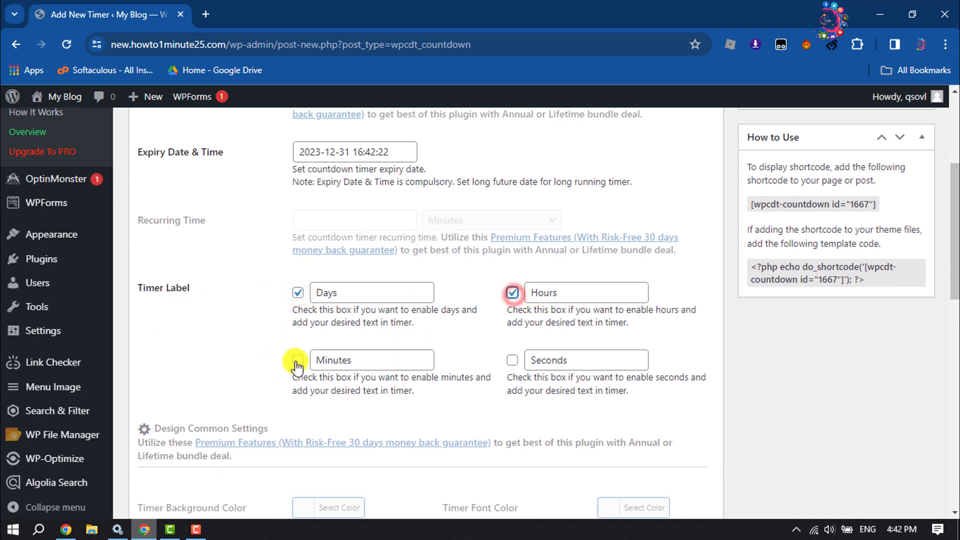
click(297, 361)
click(512, 360)
Choose Circle Style 1 as the timer design in the design settings.
scroll(515, 363, down, 4)
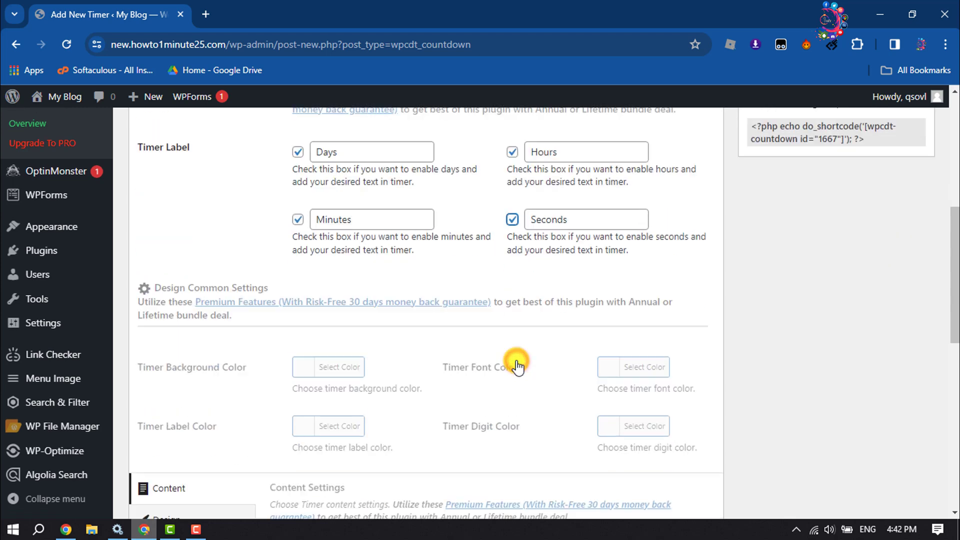
scroll(517, 360, down, 3)
scroll(472, 381, down, 3)
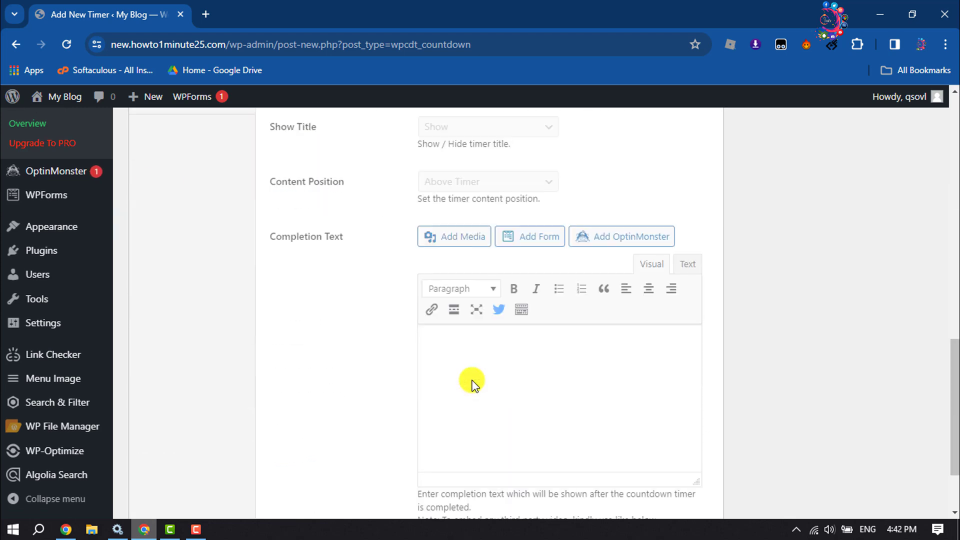
scroll(468, 380, up, 3)
click(179, 248)
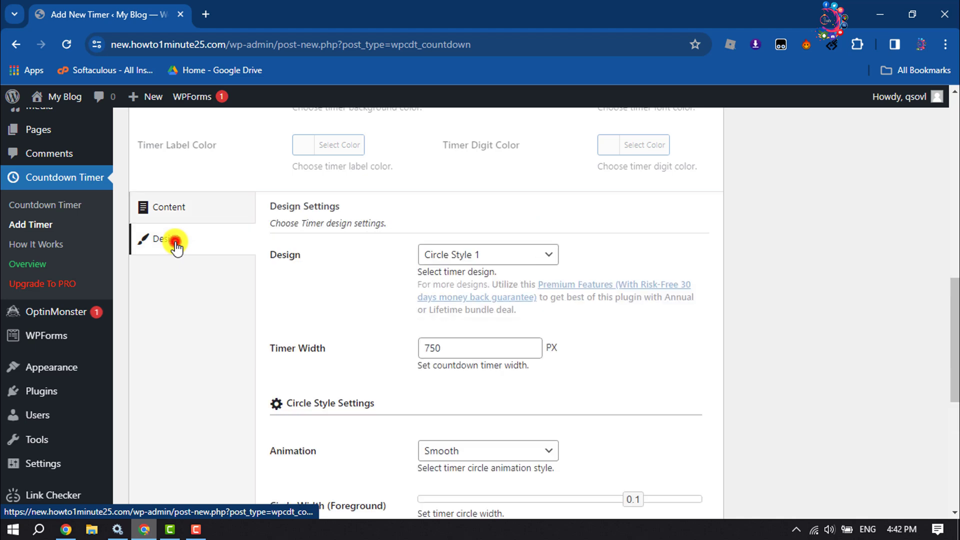
click(493, 250)
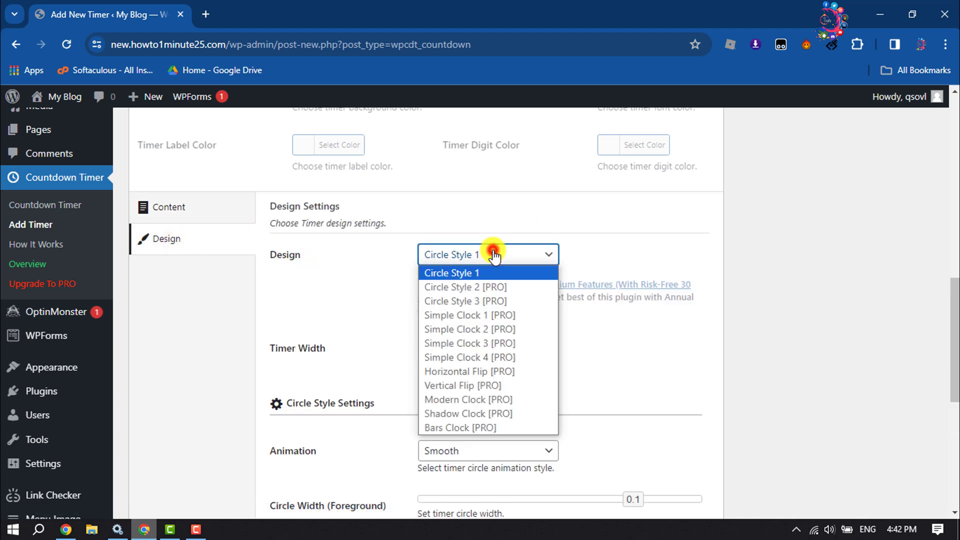
click(460, 273)
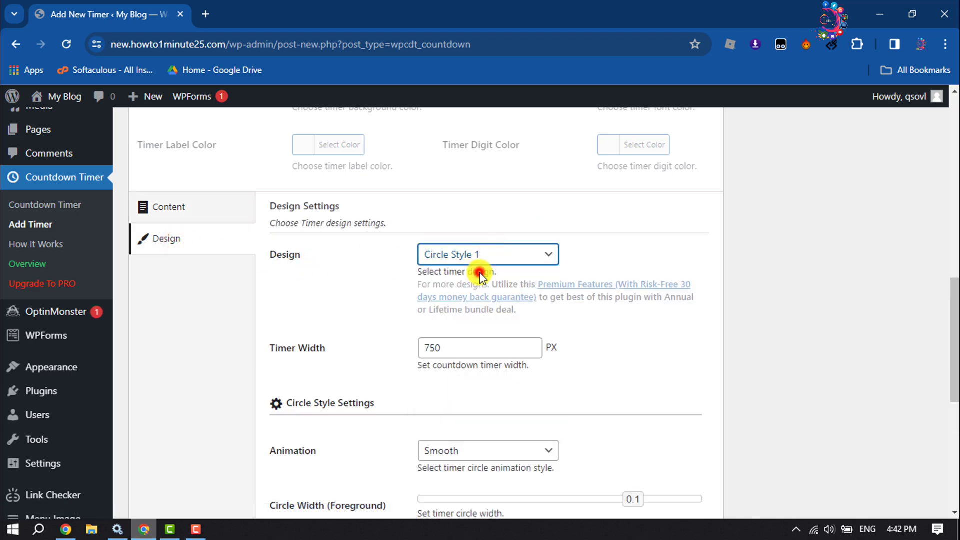
Select the Smooth circle animation style for the timer.
scroll(480, 266, down, 1)
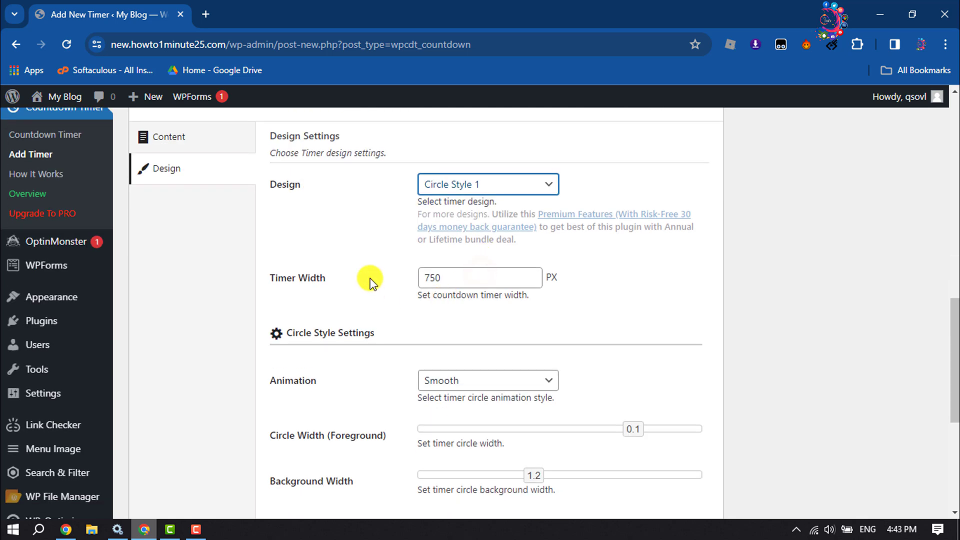
double_click(491, 278)
click(591, 300)
scroll(590, 298, down, 1)
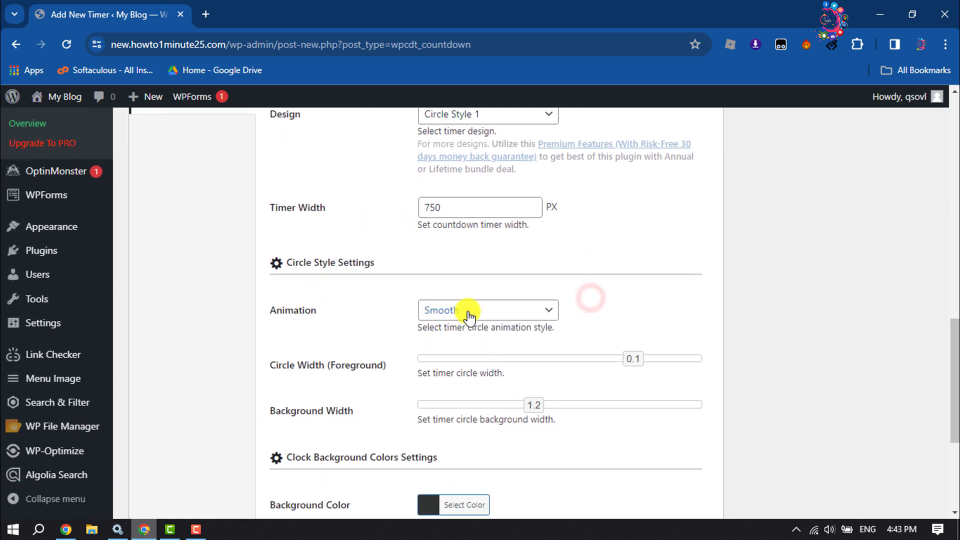
click(467, 311)
click(459, 329)
Publish the timer and select its page or post shortcode [wpcdt-countdown id="1667"] for copying.
scroll(466, 330, down, 2)
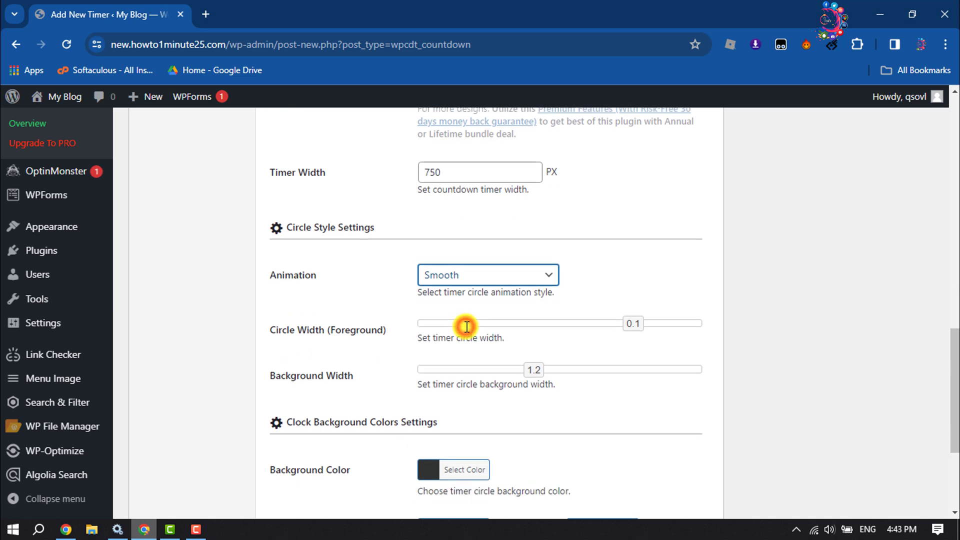
scroll(467, 326, up, 1)
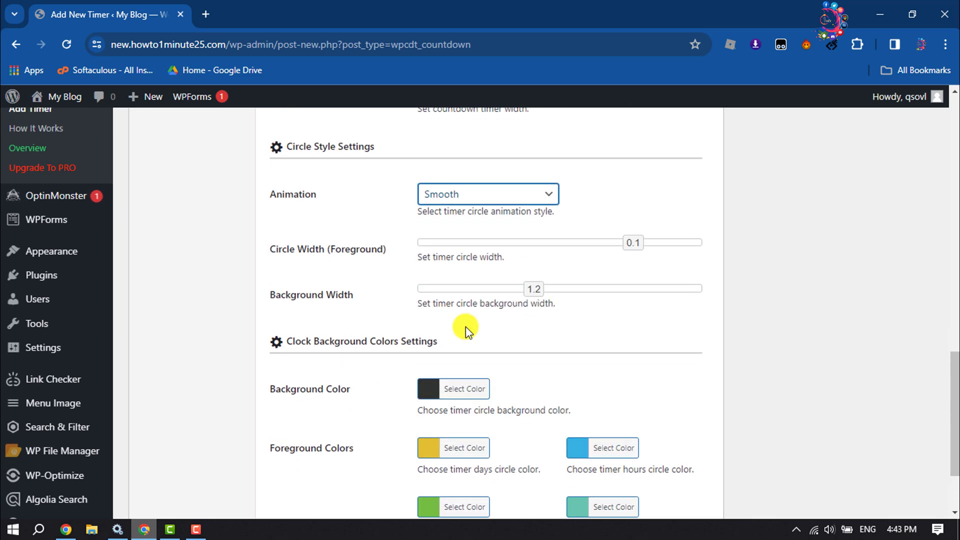
scroll(450, 345, down, 2)
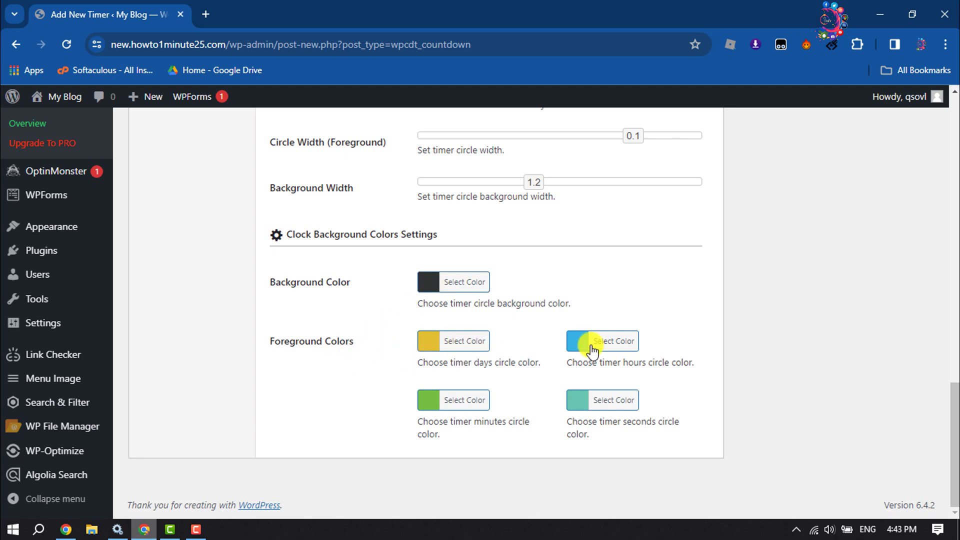
scroll(613, 350, up, 15)
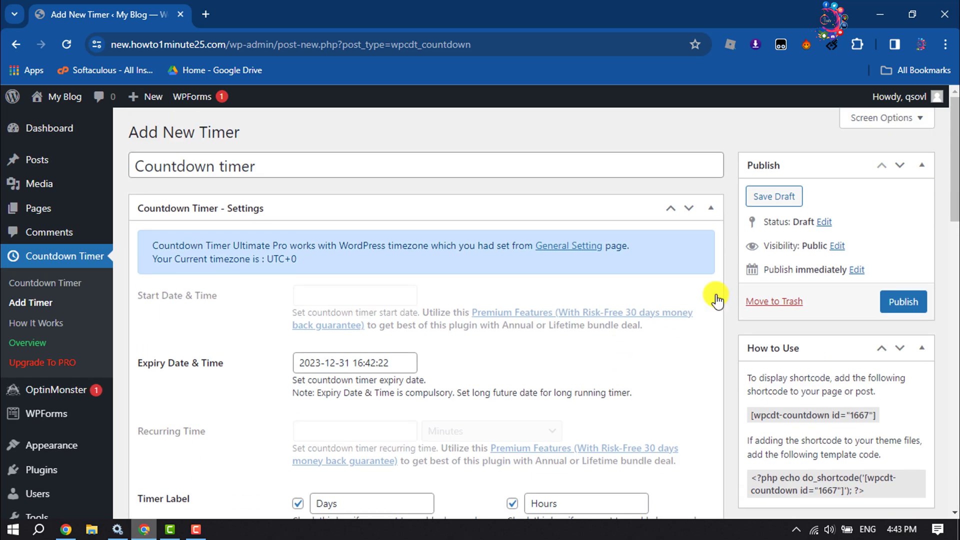
click(893, 305)
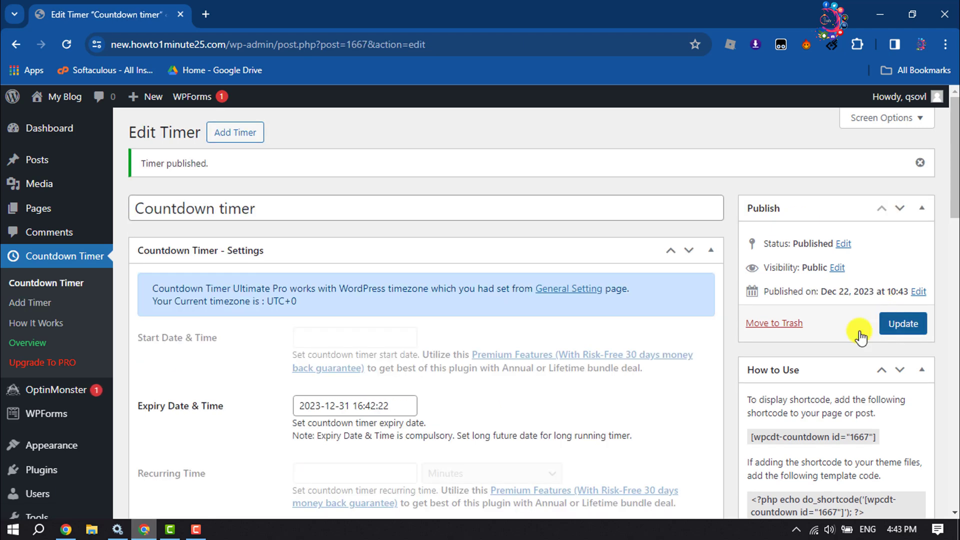
scroll(864, 455, down, 3)
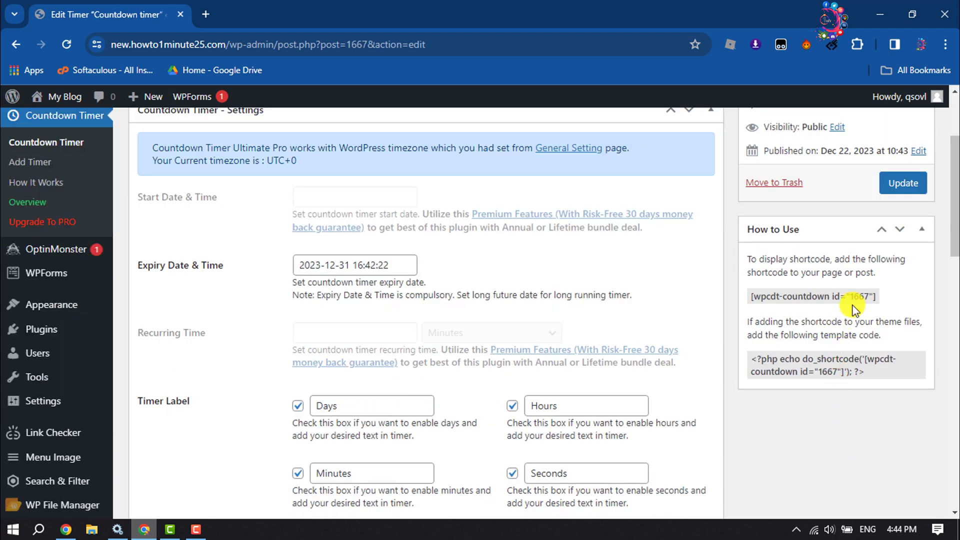
click(876, 296)
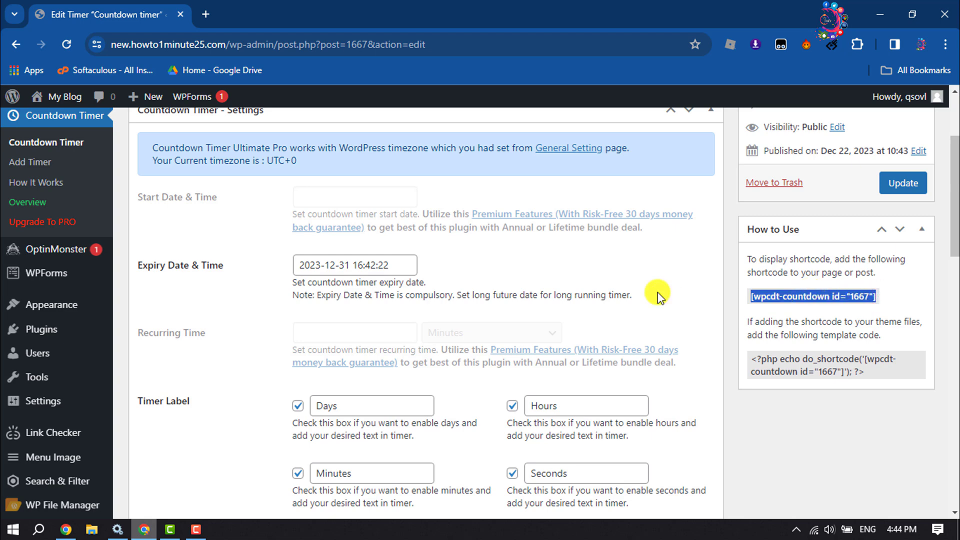
Open the published post "Fruits Box Choice" for editing from the list of posts.
scroll(90, 234, up, 3)
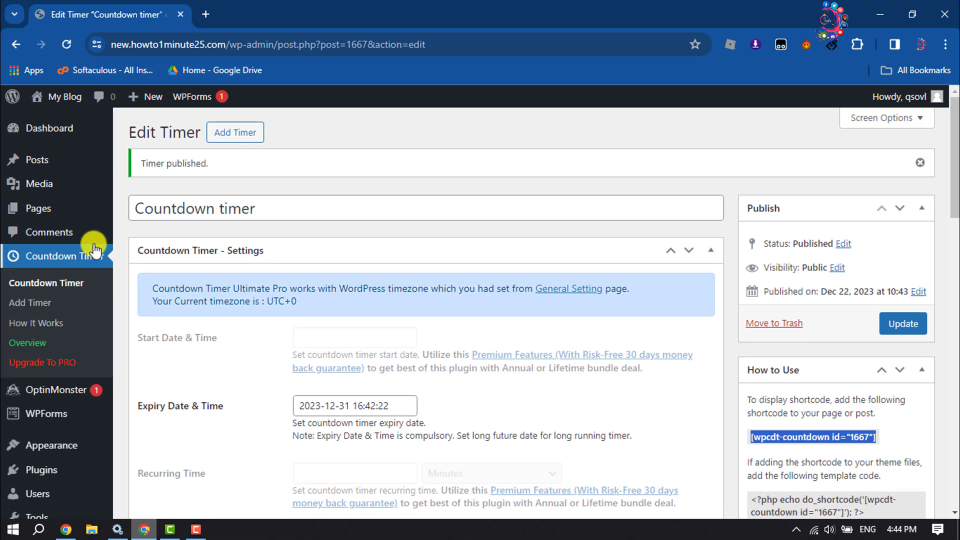
click(50, 161)
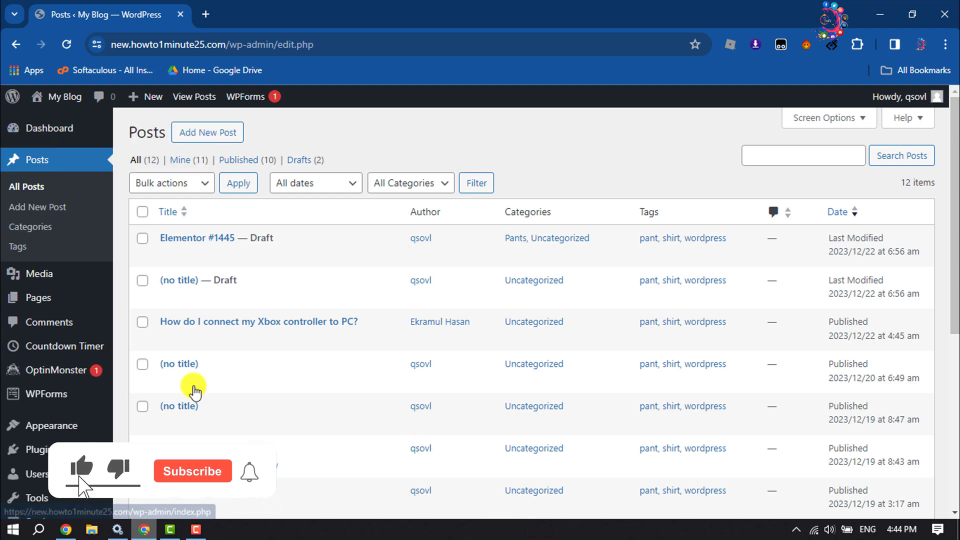
scroll(190, 387, down, 1)
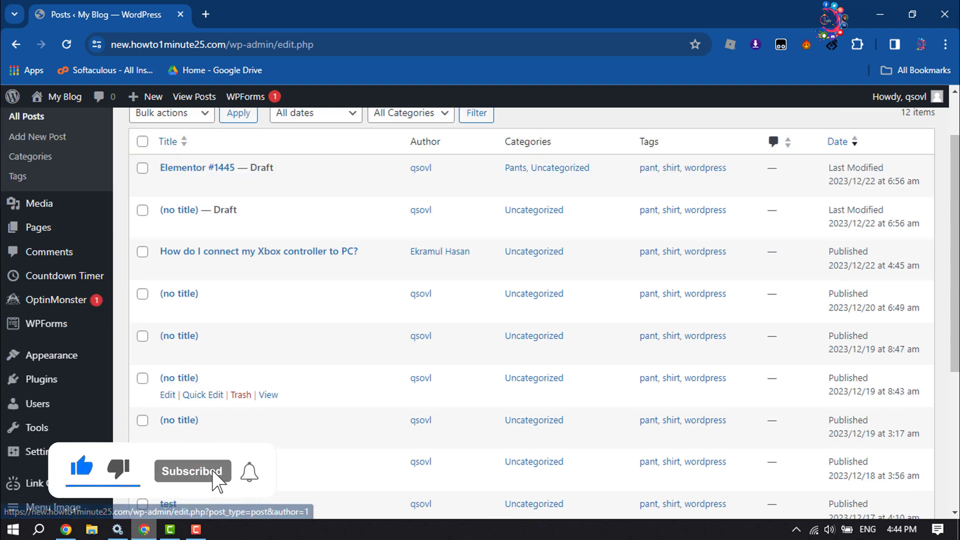
scroll(530, 310, down, 1)
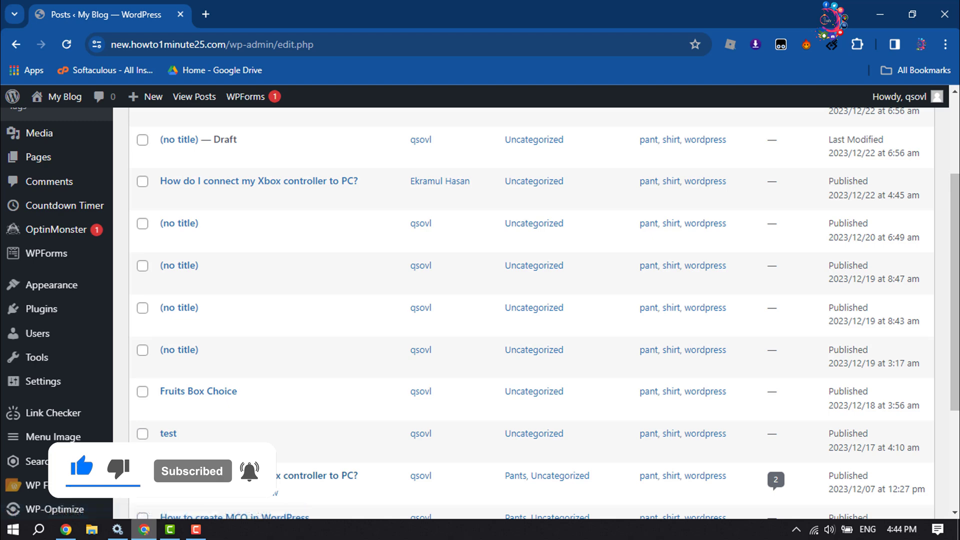
click(169, 409)
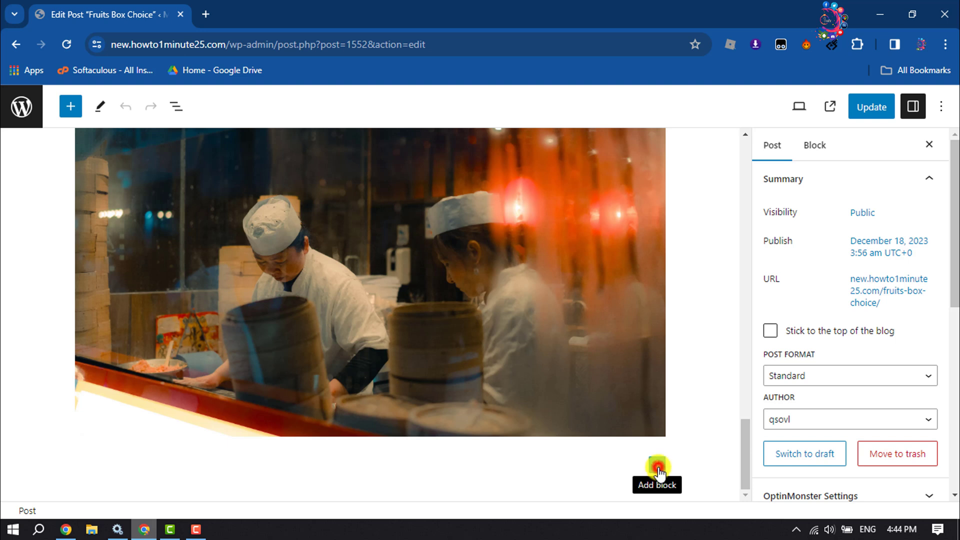
Add a Shortcode block containing [wpcdt-countdown id="1667"] below the post's last image and update the post.
click(657, 467)
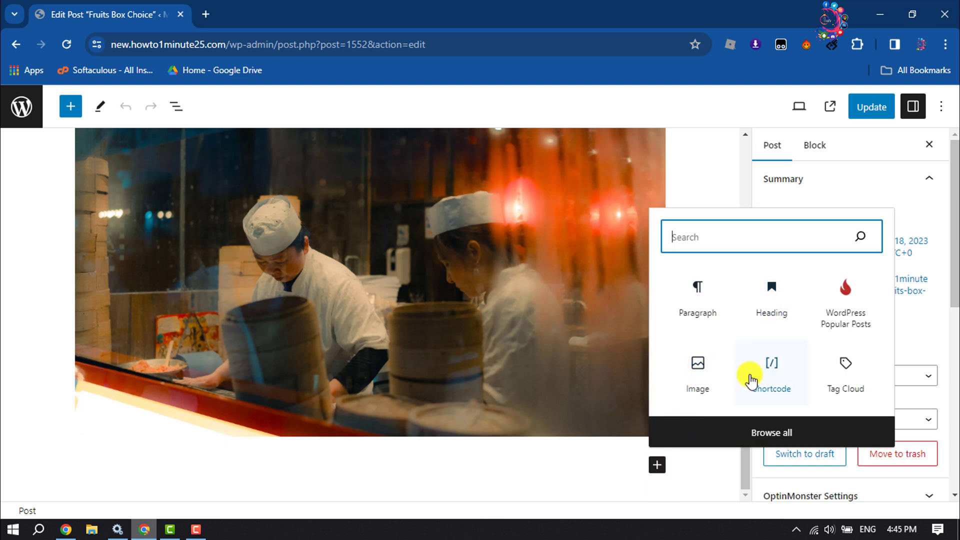
click(776, 384)
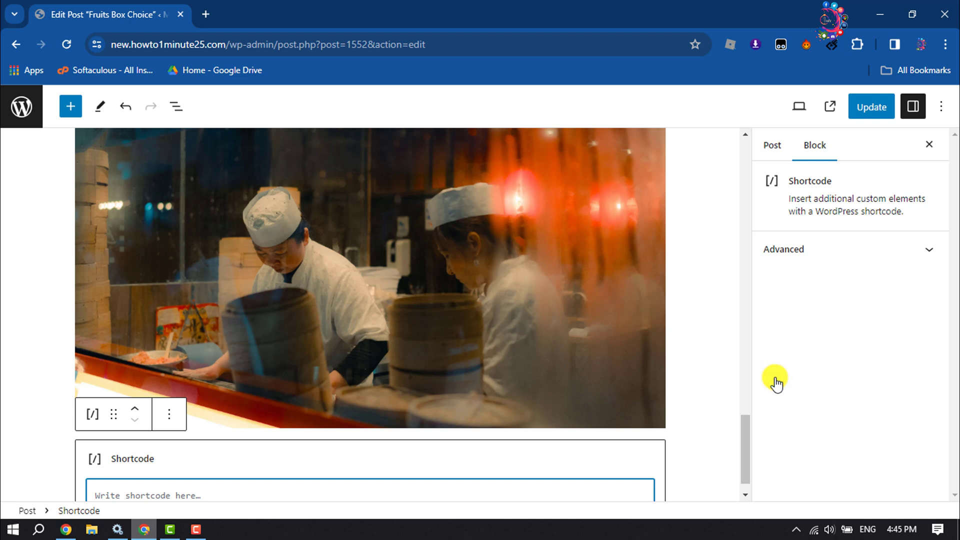
scroll(212, 463, down, 1)
click(214, 469)
text([wpcdt-countdown id="1560"])
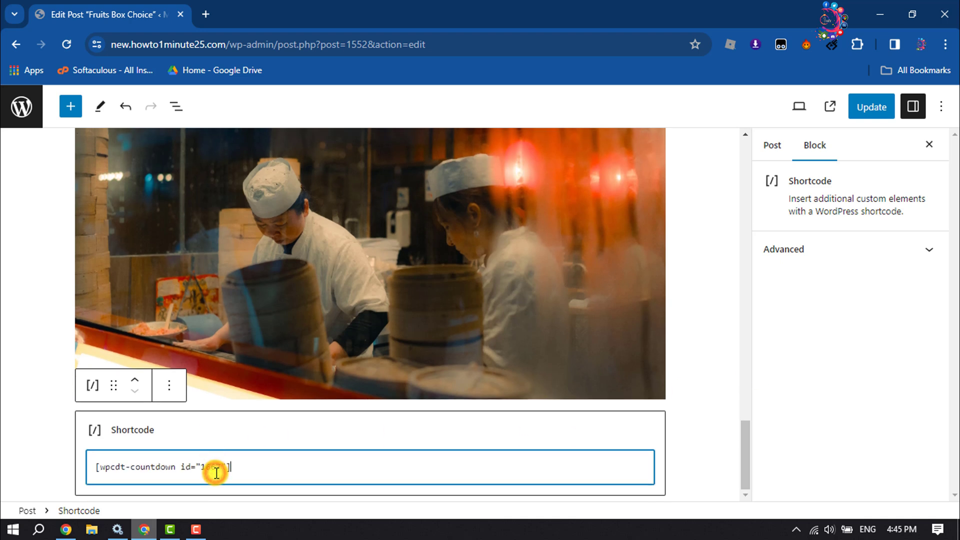
click(876, 109)
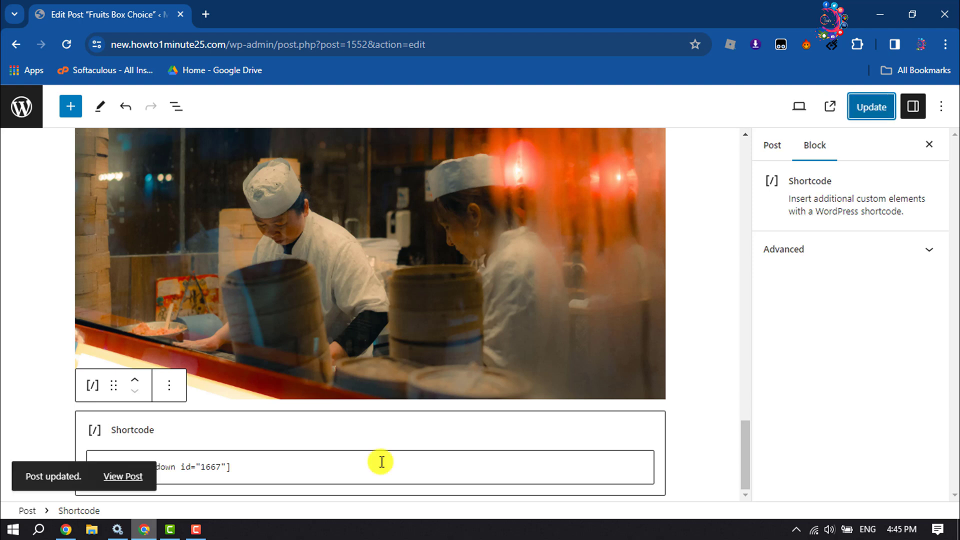
View the updated post in a new browser tab and check the countdown timer below the image.
right_click(125, 478)
click(202, 298)
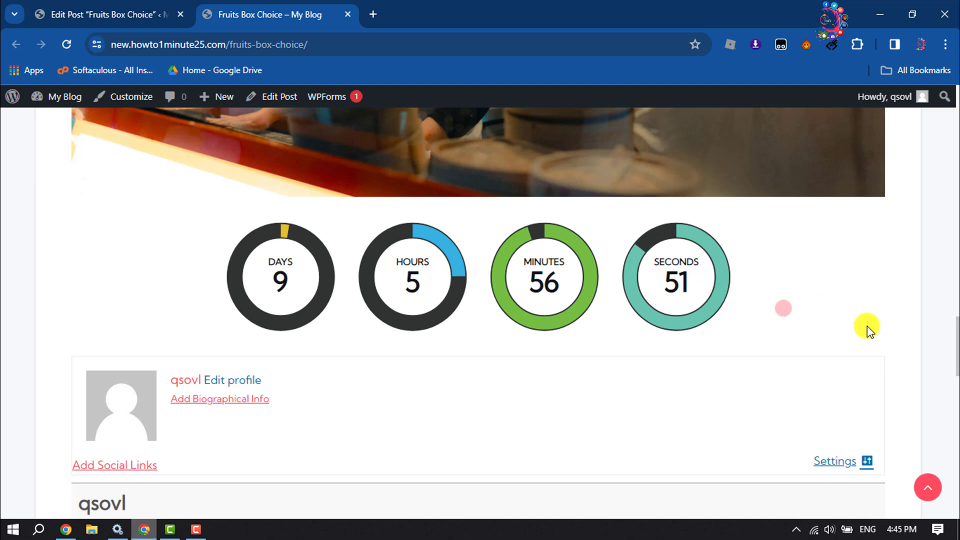
scroll(924, 365, up, 15)
scroll(925, 365, up, 8)
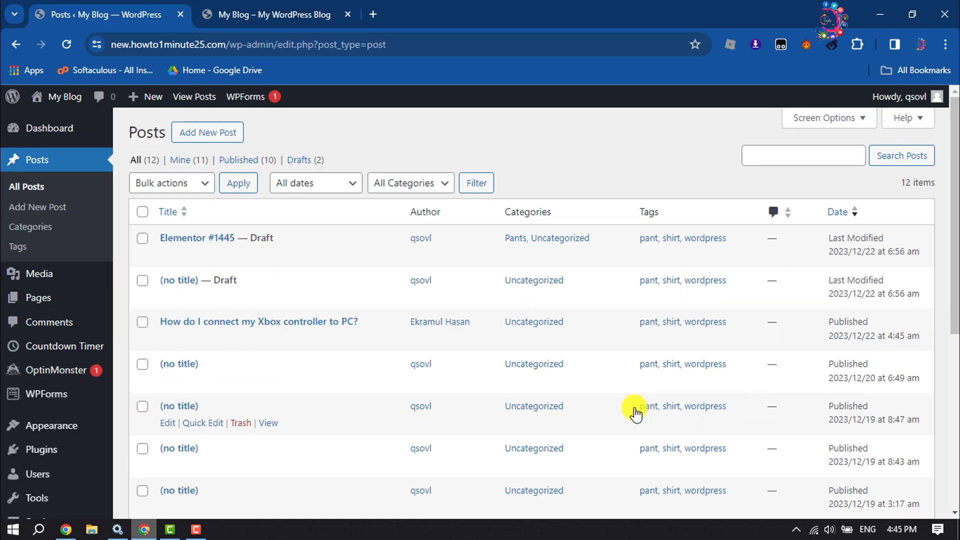
Open the Widgets page and add a Shortcode block at the end of the Default Sidebar, below Social Medias.
mouse_move(37, 428)
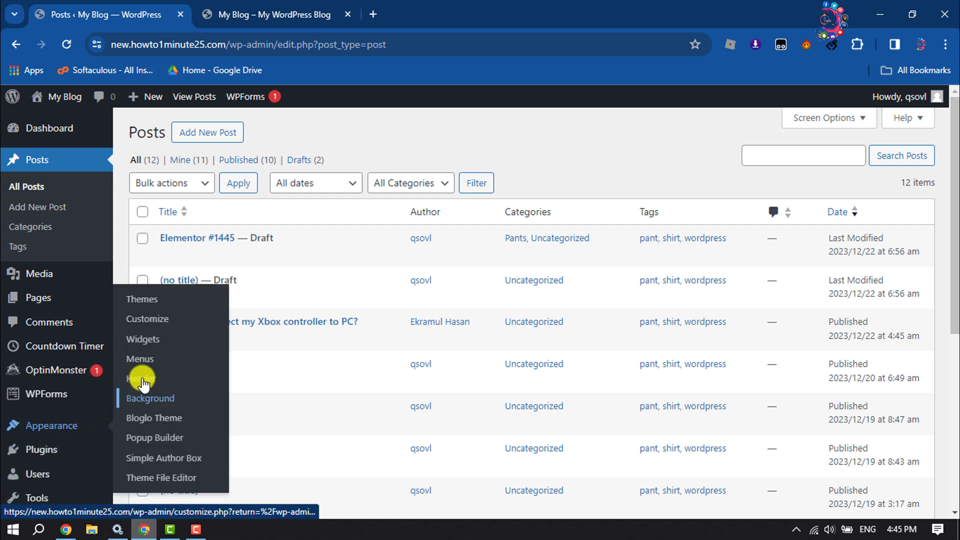
click(165, 344)
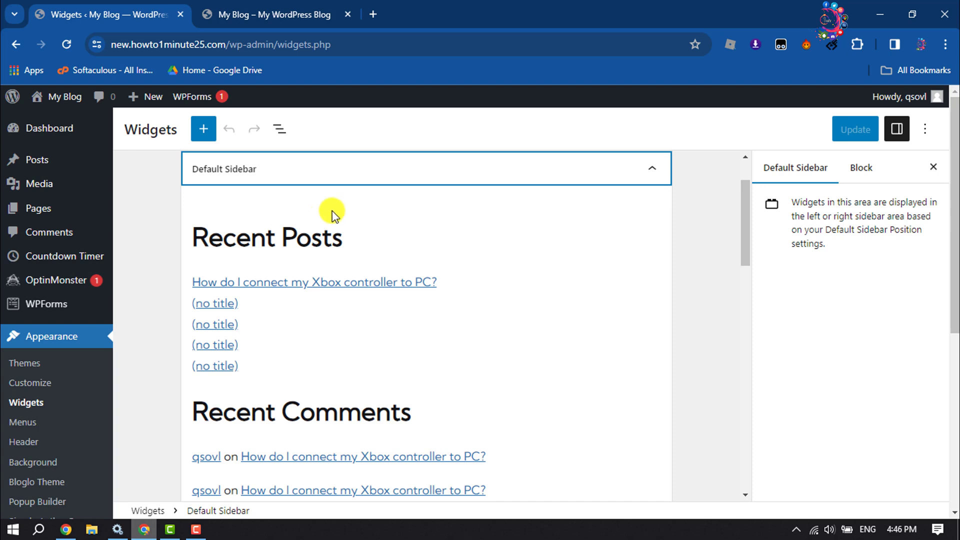
scroll(349, 200, down, 1)
scroll(349, 200, down, 10)
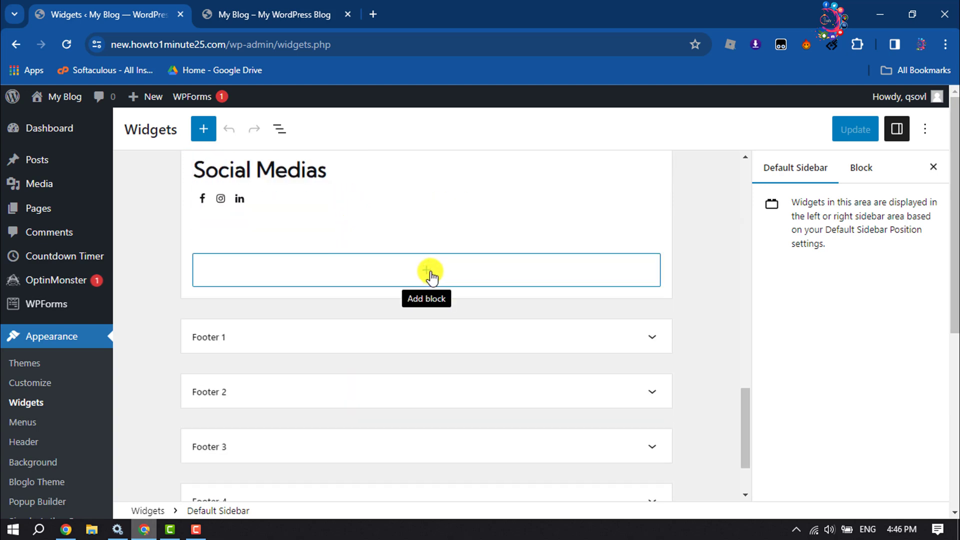
click(428, 273)
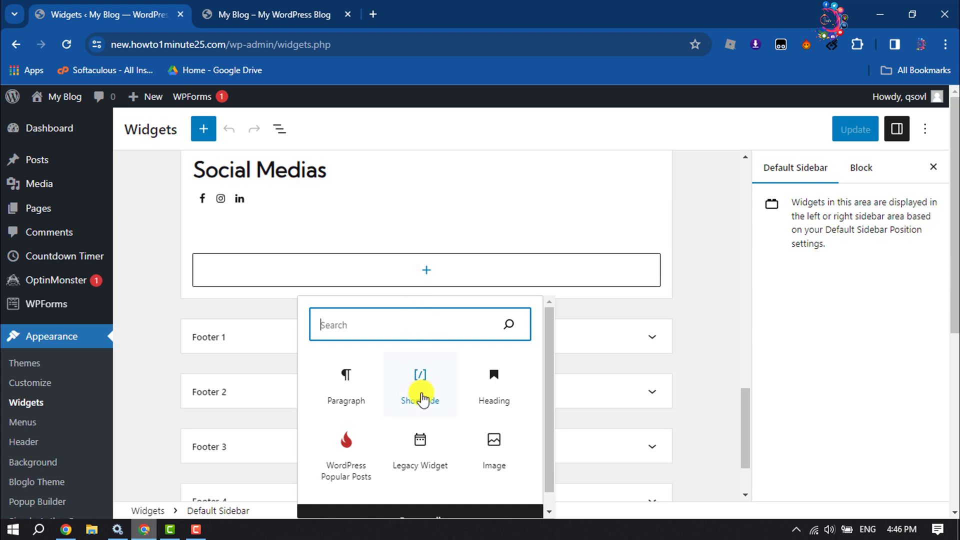
click(421, 393)
Enter [wpcdt-countdown id="1667"] in the sidebar's Shortcode block and update the widgets.
text(sd)
drag(270, 310, 182, 311)
text([wpcdt-countdown id="1667"])
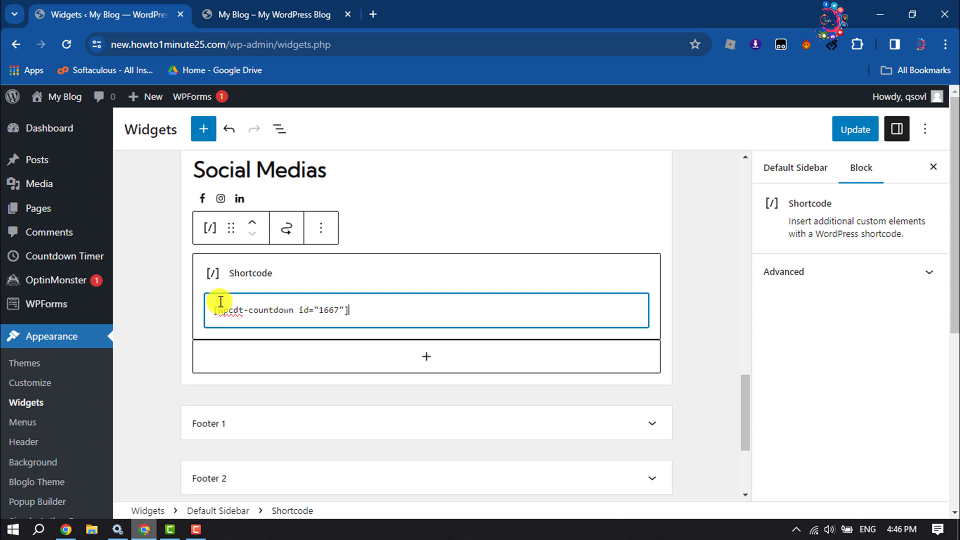
click(856, 130)
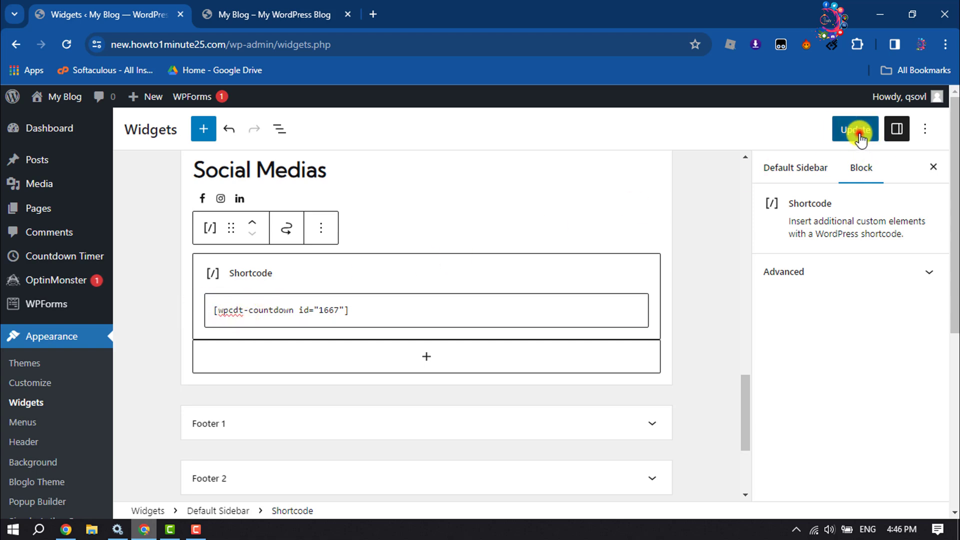
Reload the blog's home page and check the countdown timer in its sidebar below Social Medias.
click(274, 14)
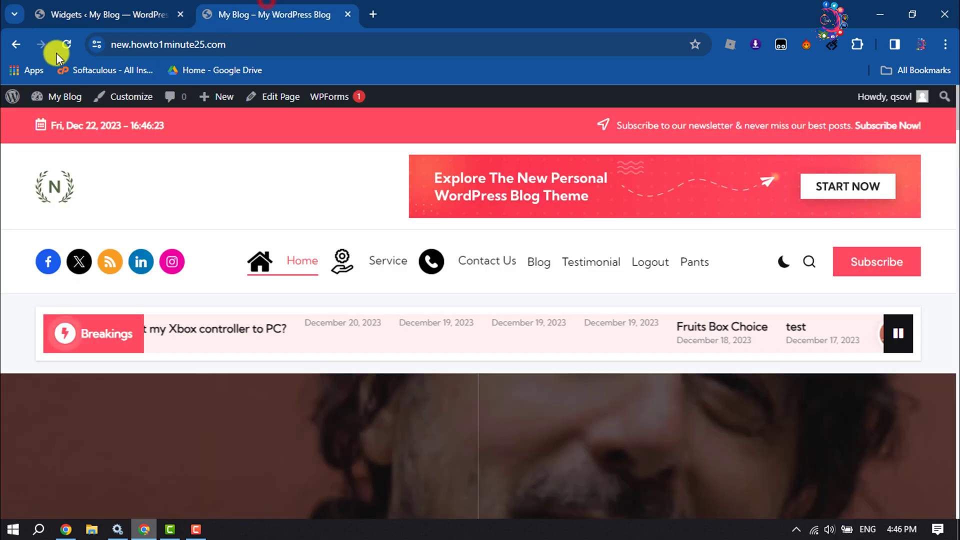
click(66, 45)
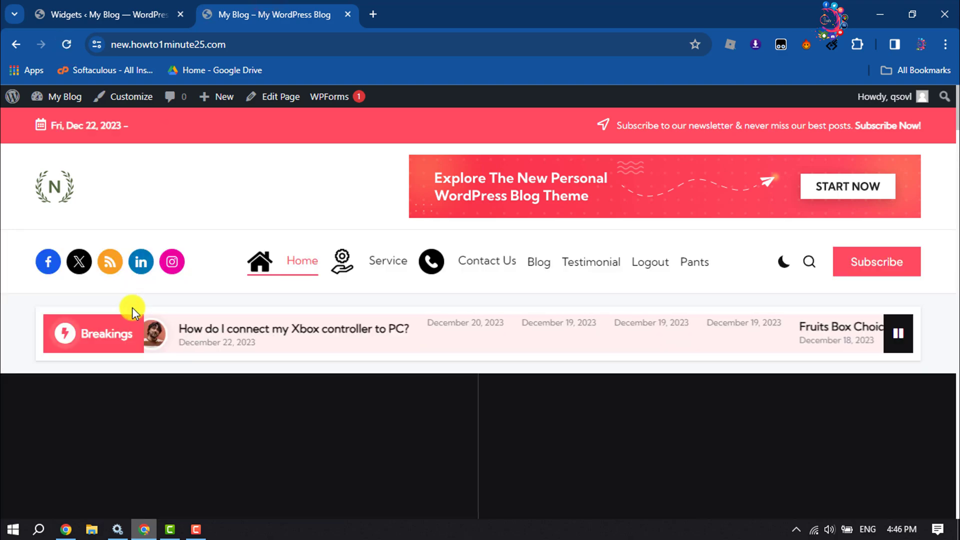
scroll(694, 509, down, 12)
scroll(719, 457, down, 15)
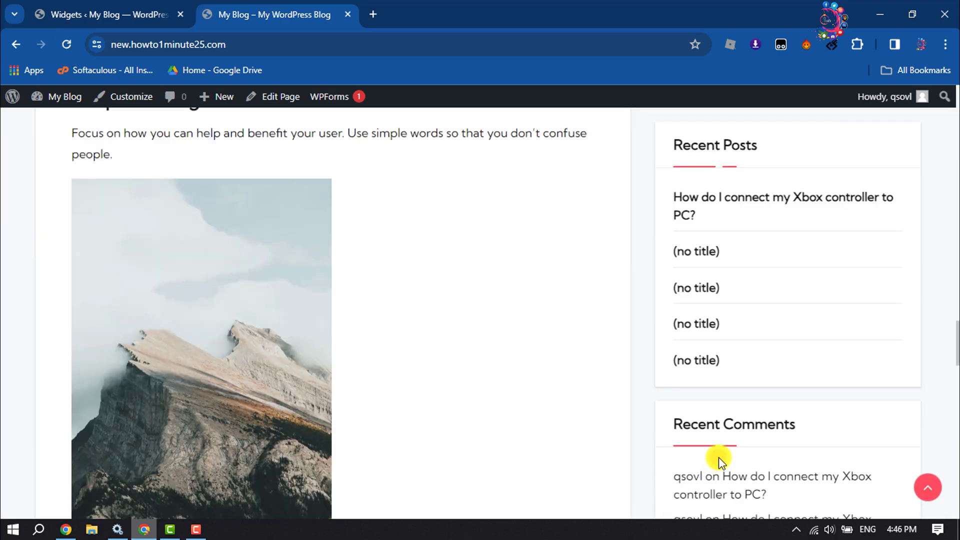
scroll(719, 457, down, 4)
scroll(719, 457, up, 8)
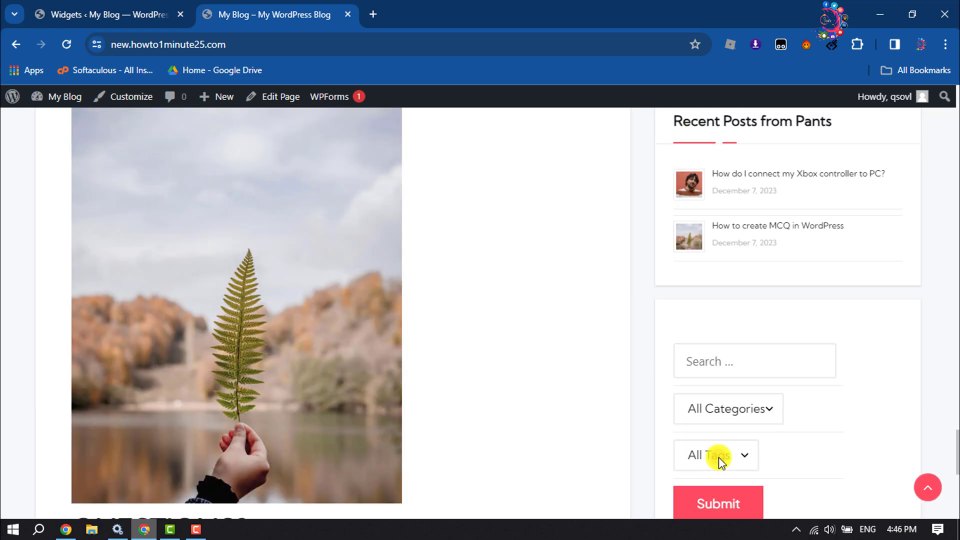
scroll(719, 457, down, 5)
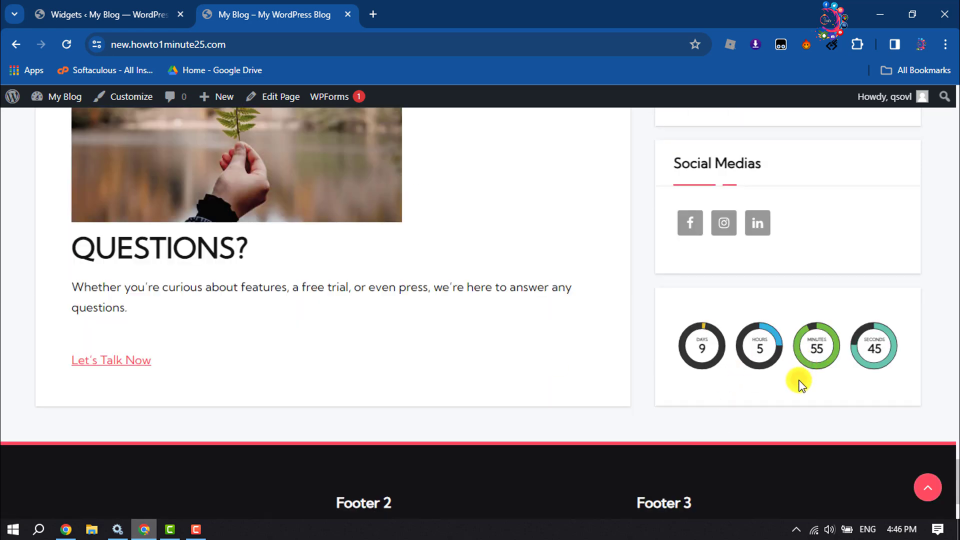